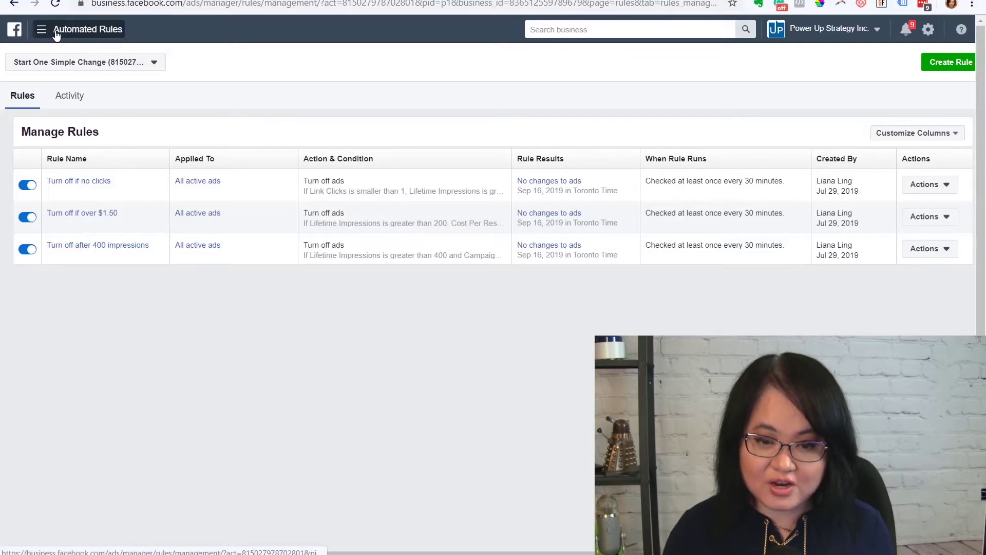
Step: Go to Automated Rules through the All Tools list and start a new rule
{"action": "left_click", "coordinate": [53, 33]}
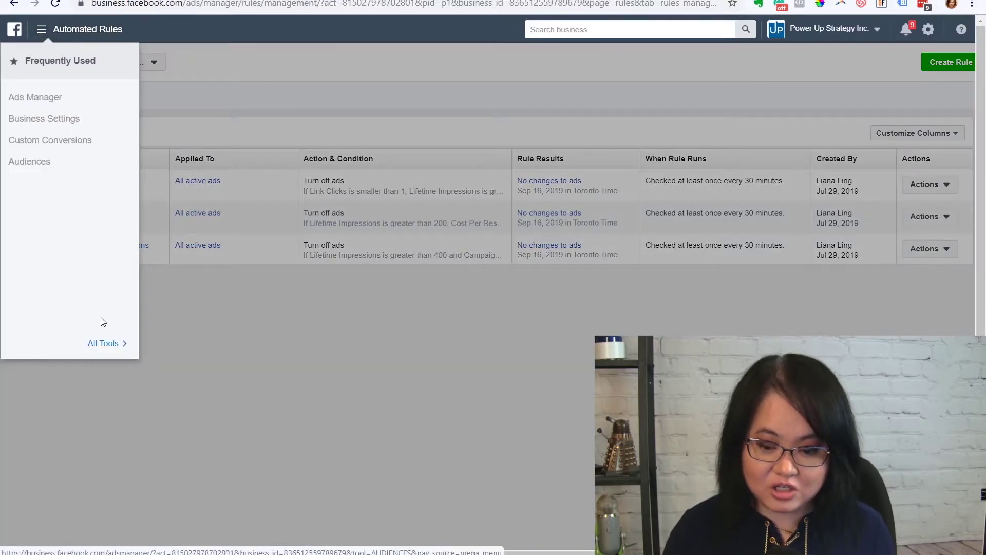
{"action": "left_click", "coordinate": [123, 344]}
{"action": "left_click", "coordinate": [320, 249]}
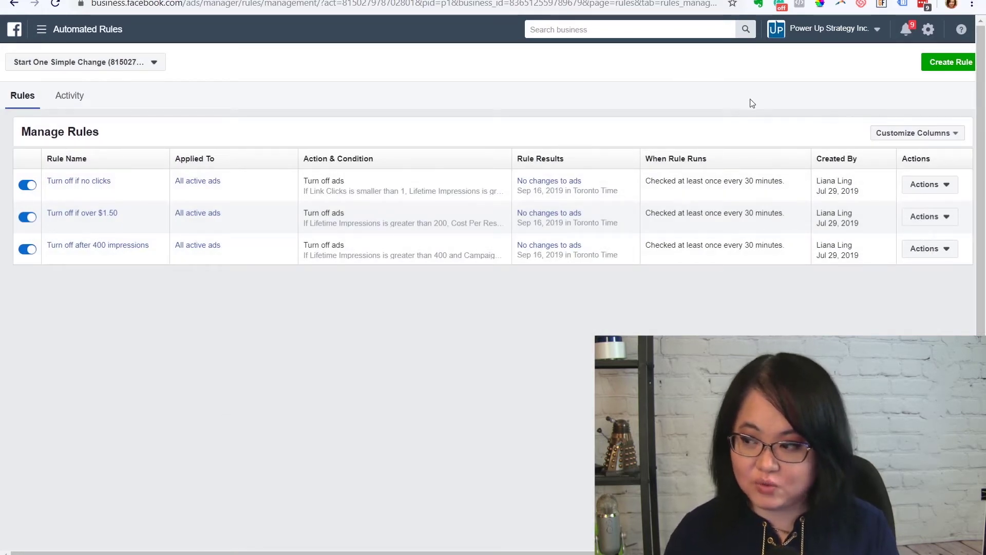
{"action": "left_click", "coordinate": [950, 64]}
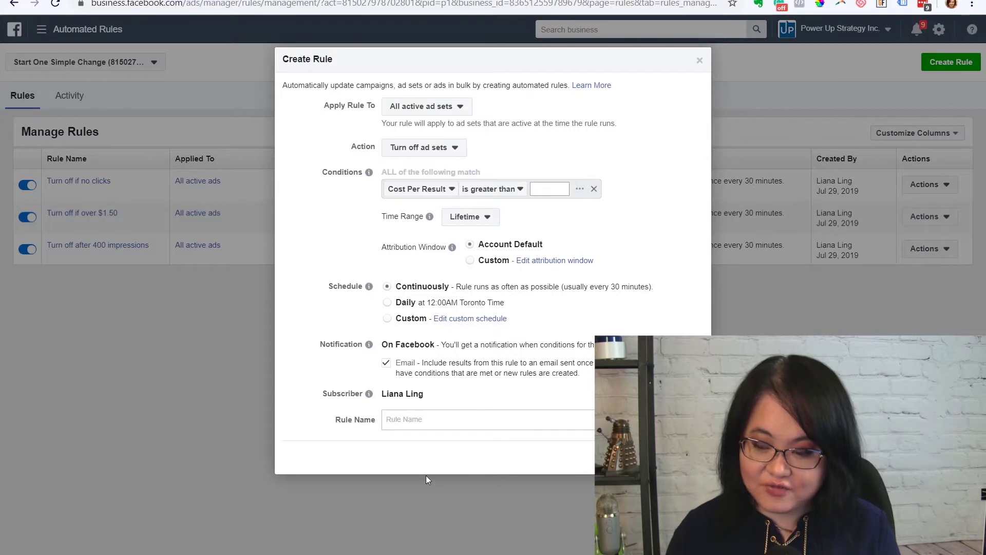
Step: Set Apply Rule To to All active ads
{"action": "left_click", "coordinate": [446, 107]}
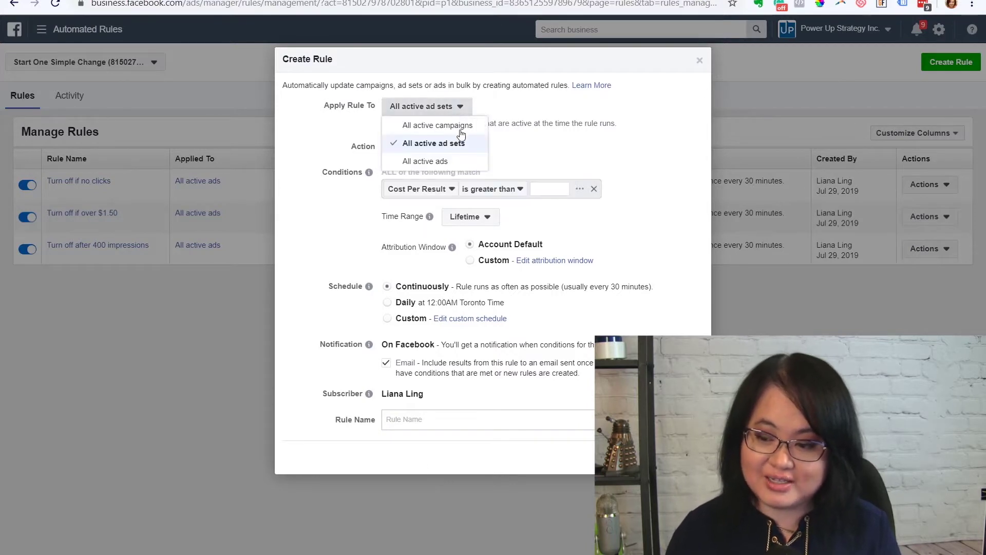
{"action": "left_click", "coordinate": [440, 161]}
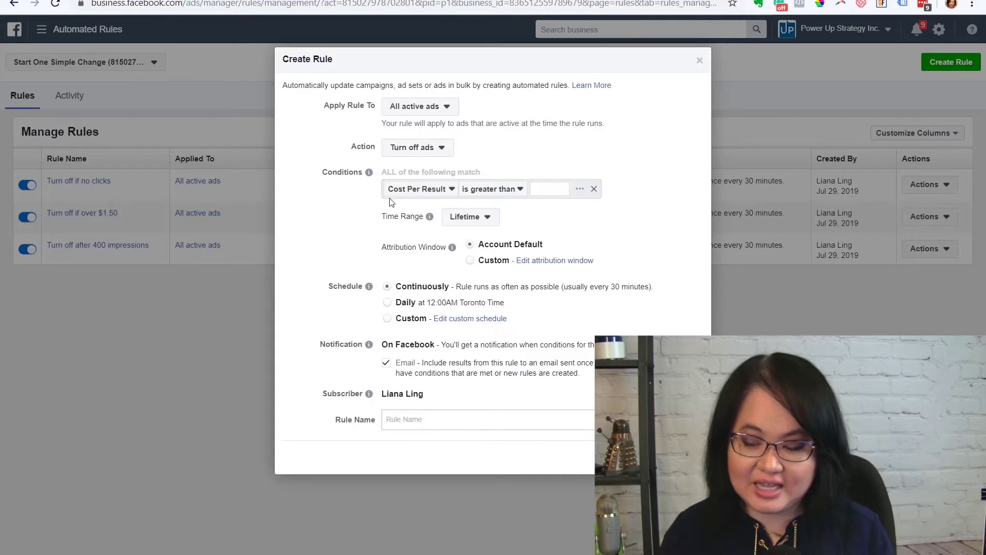
Step: Browse the condition metrics list, expanding the Settings and Other categories
{"action": "left_click", "coordinate": [417, 191]}
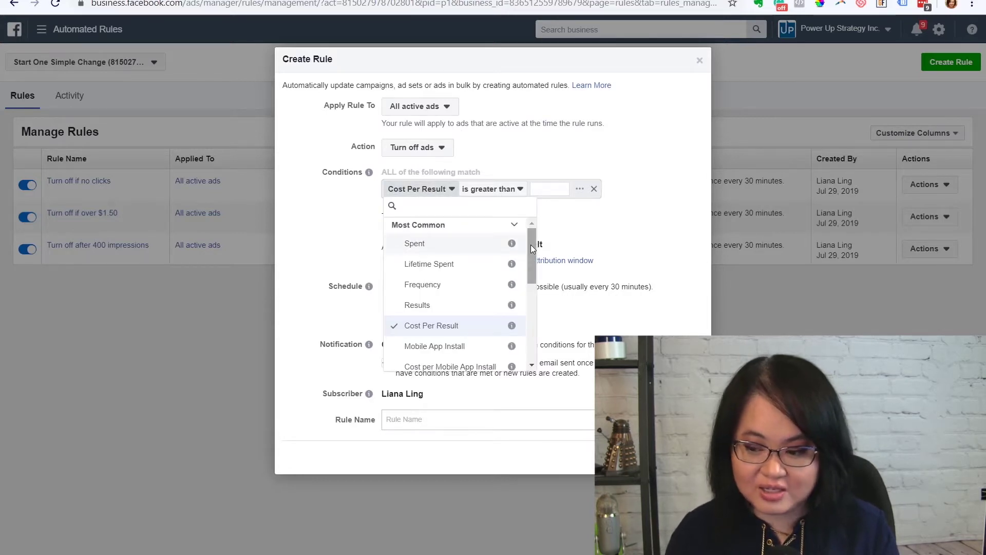
{"action": "left_click_drag", "start_coordinate": [528, 244], "coordinate": [529, 327]}
{"action": "left_click", "coordinate": [514, 284]}
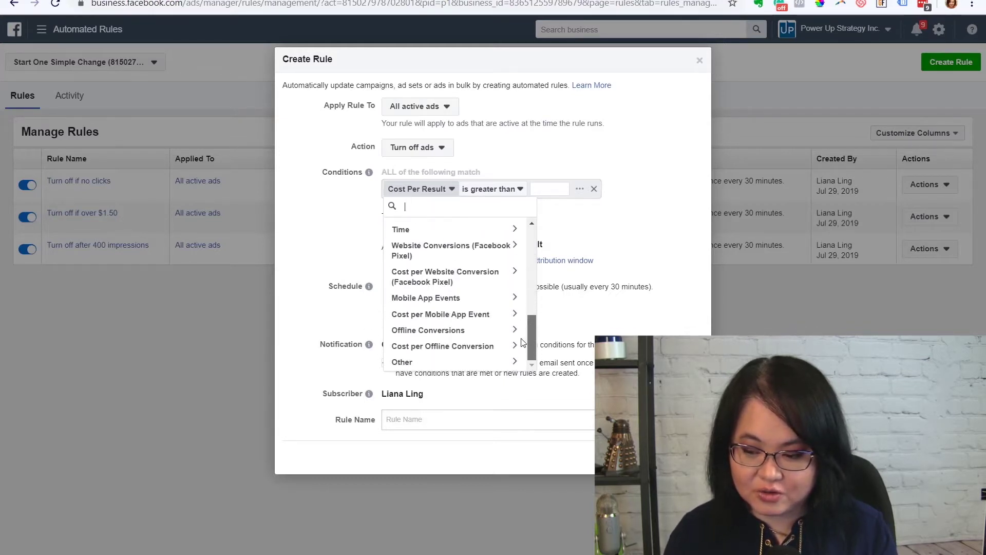
{"action": "left_click", "coordinate": [505, 363]}
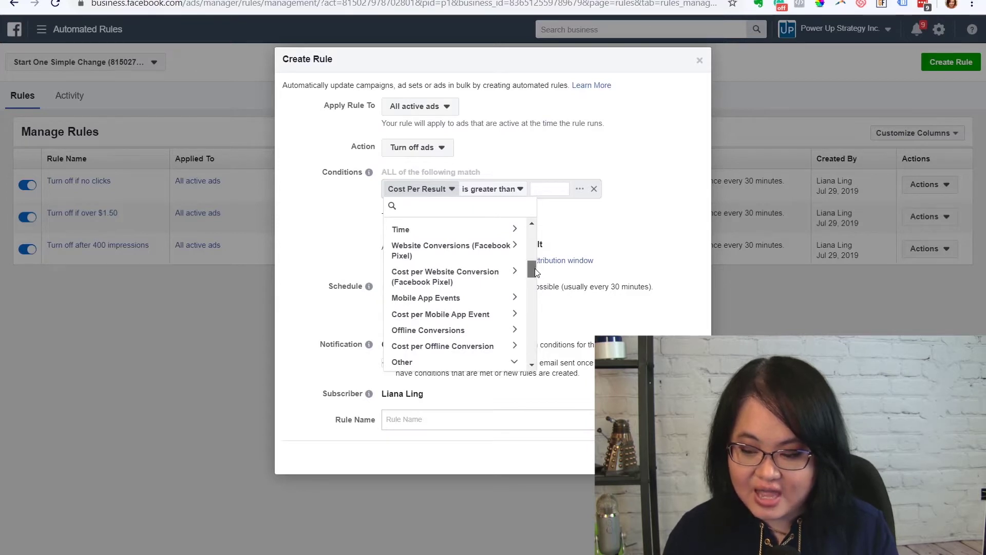
{"action": "left_click_drag", "start_coordinate": [535, 268], "coordinate": [531, 304]}
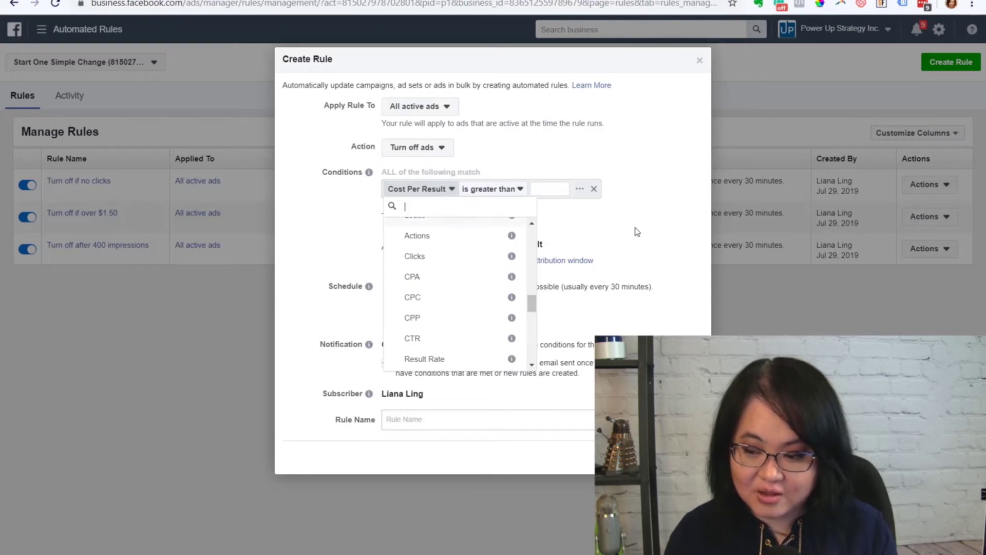
{"action": "left_click", "coordinate": [609, 228]}
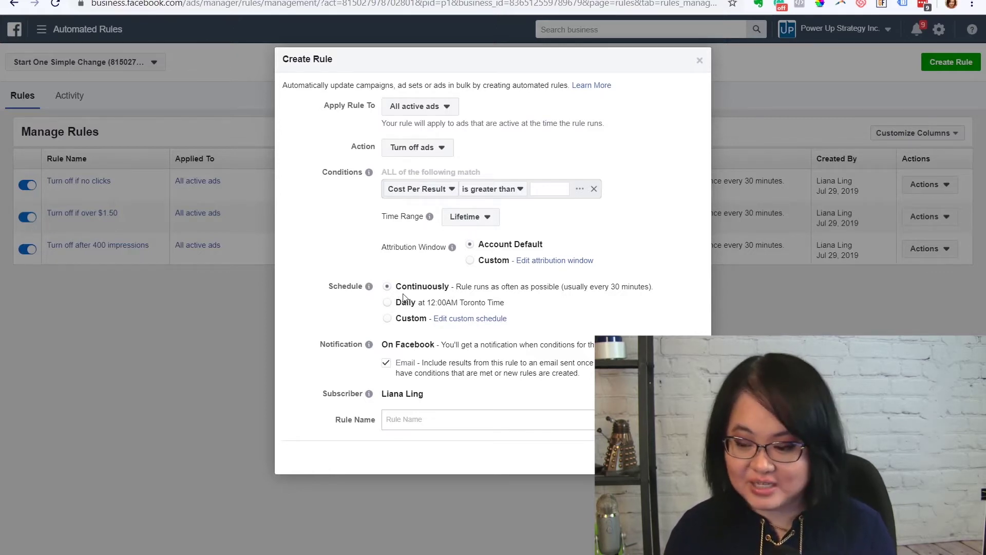
Step: Untick Email, discard the draft, and open the 'Turn off after 400 impressions' rule
{"action": "left_click", "coordinate": [386, 363]}
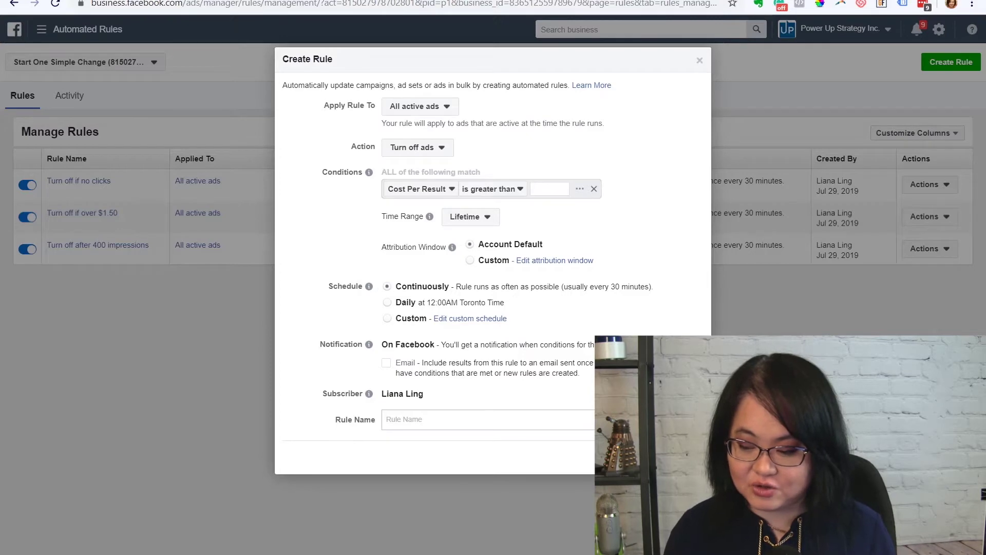
{"action": "key", "text": "Escape"}
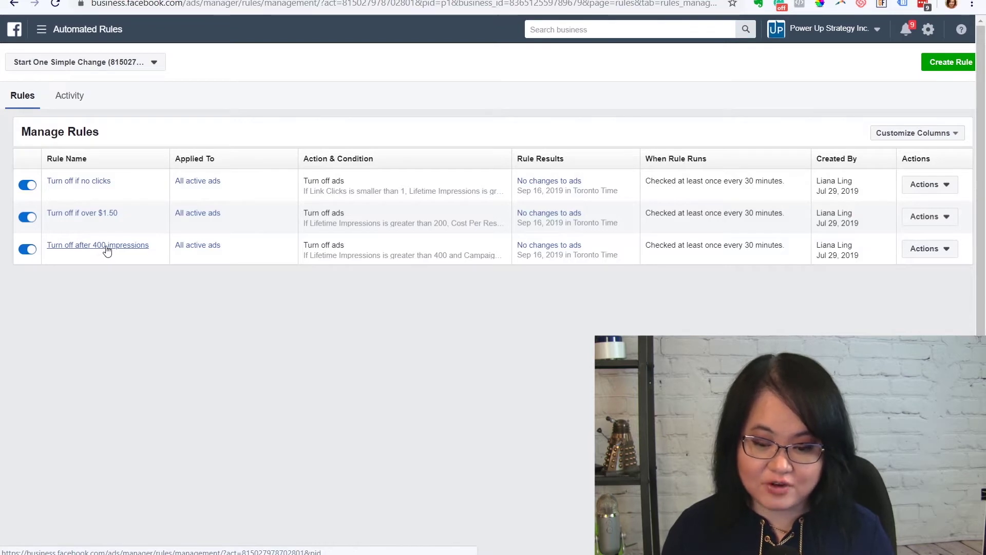
{"action": "left_click", "coordinate": [103, 250]}
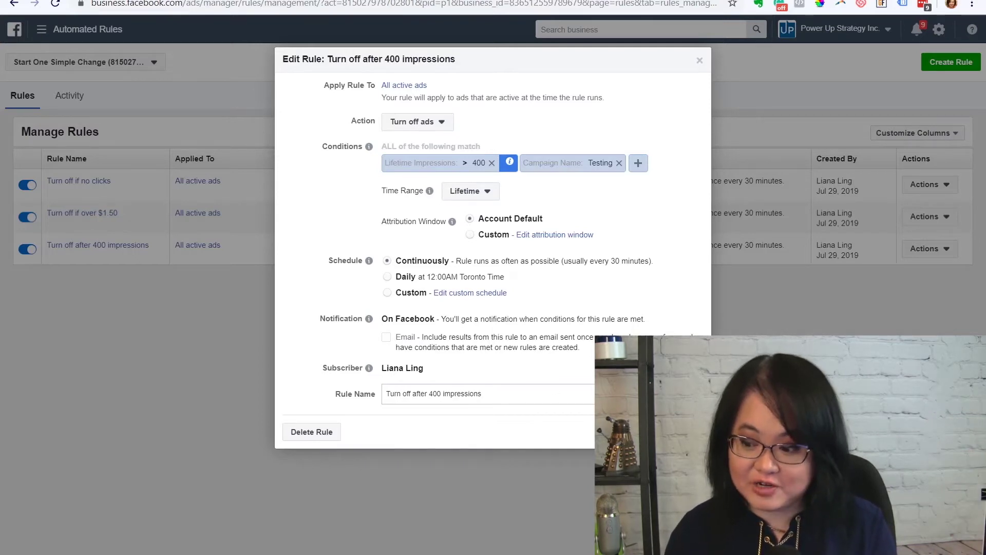
{"action": "key", "text": "Escape"}
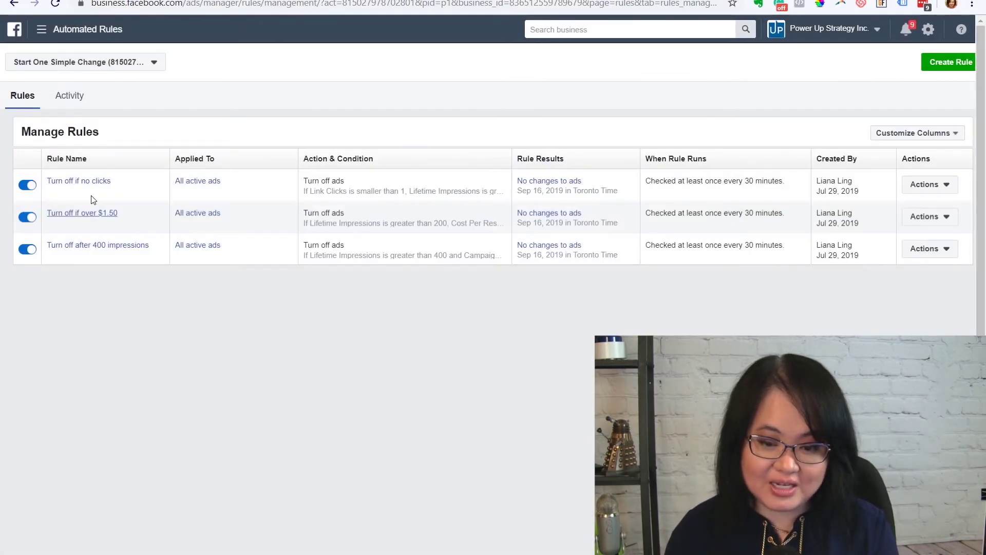
{"action": "left_click", "coordinate": [101, 183]}
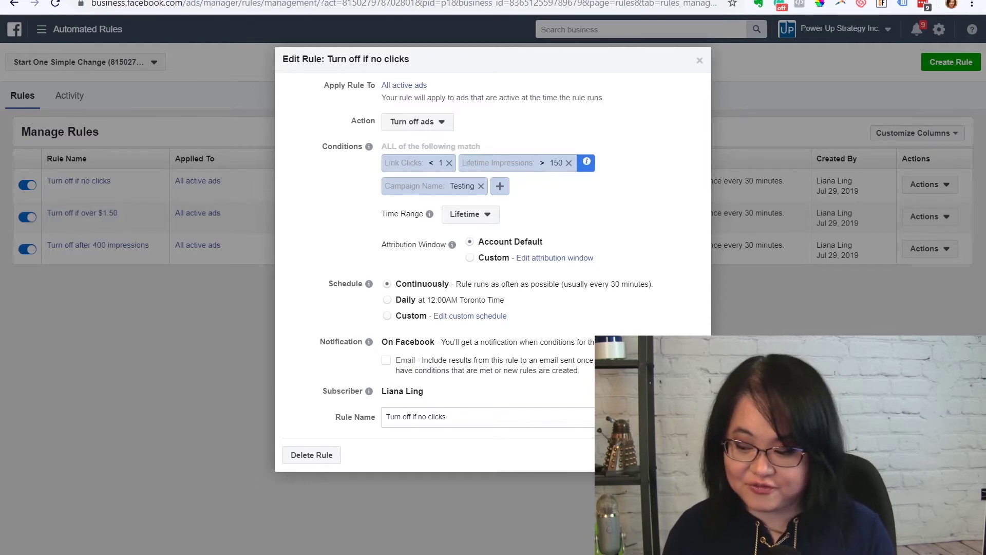
{"action": "left_click", "coordinate": [87, 202]}
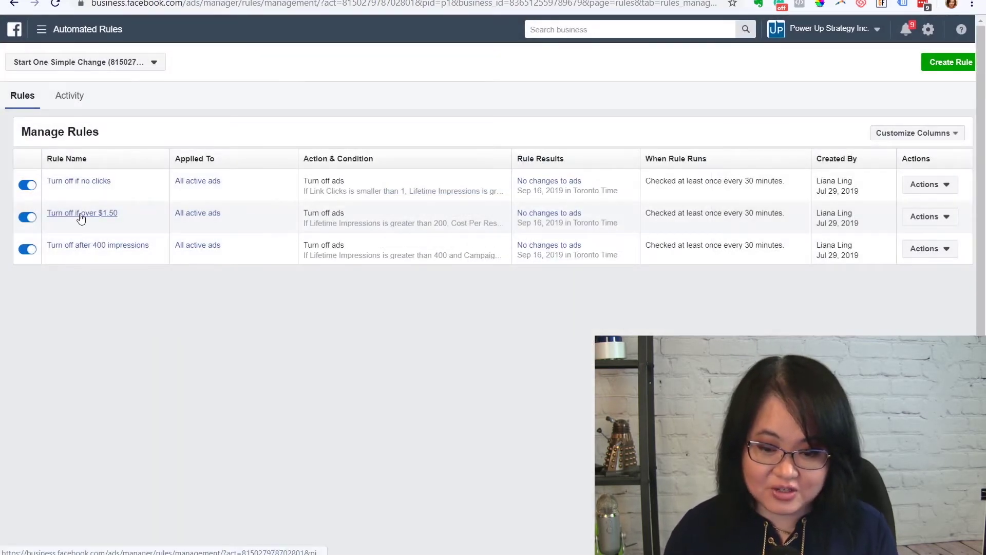
{"action": "left_click", "coordinate": [80, 216]}
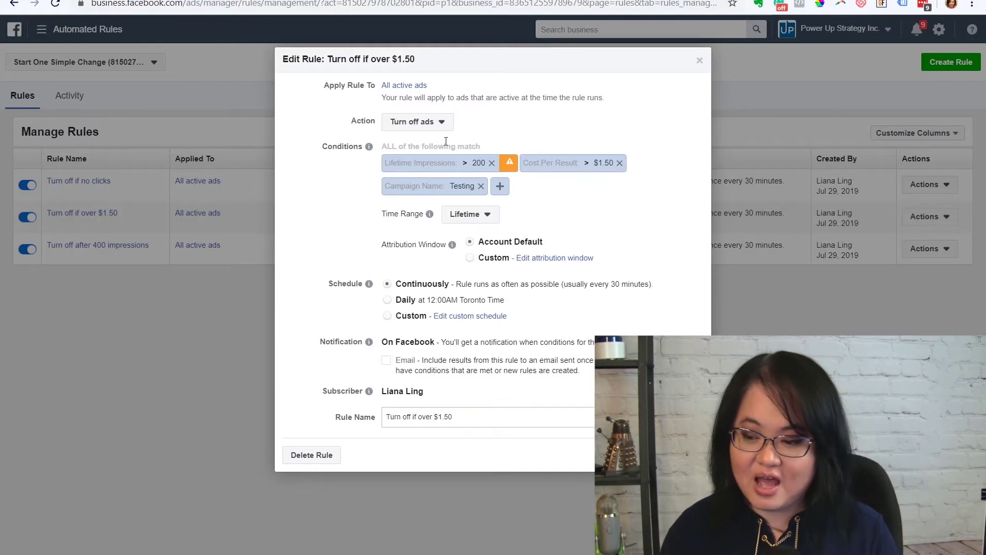
{"action": "mouse_move", "coordinate": [510, 164]}
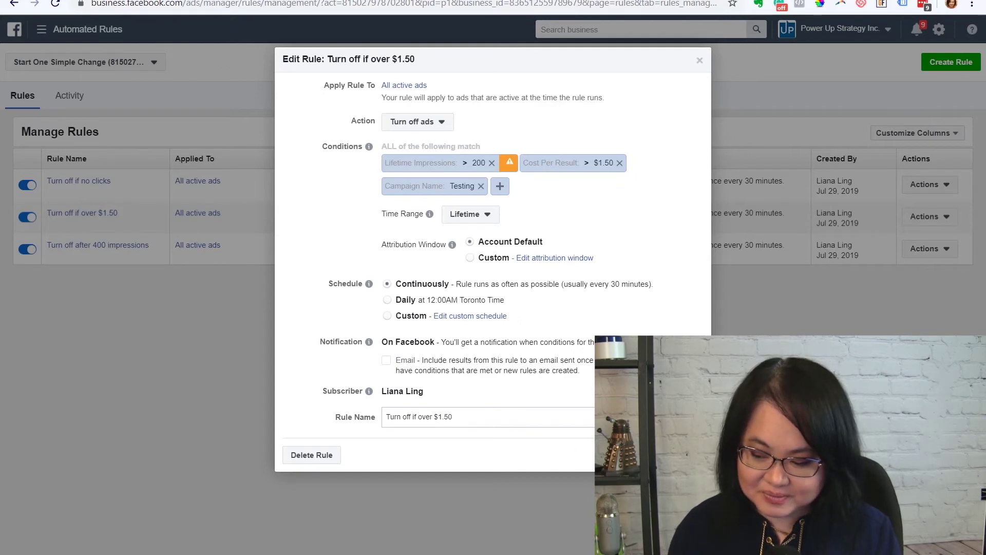
{"action": "left_click", "coordinate": [678, 455]}
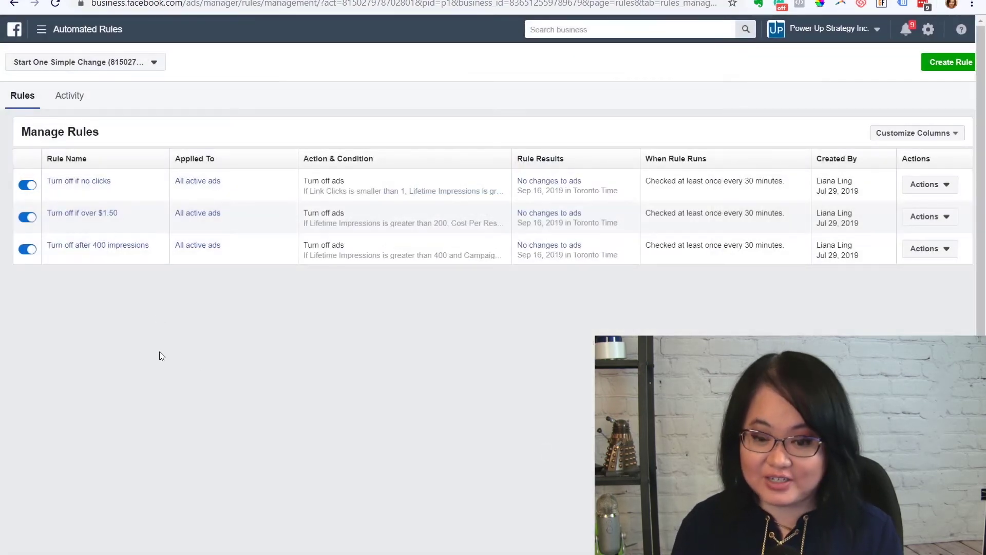
{"action": "left_click", "coordinate": [950, 62]}
Step: Keep the rule on all active ad sets and expand the Adjust budget actions
{"action": "left_click", "coordinate": [423, 107]}
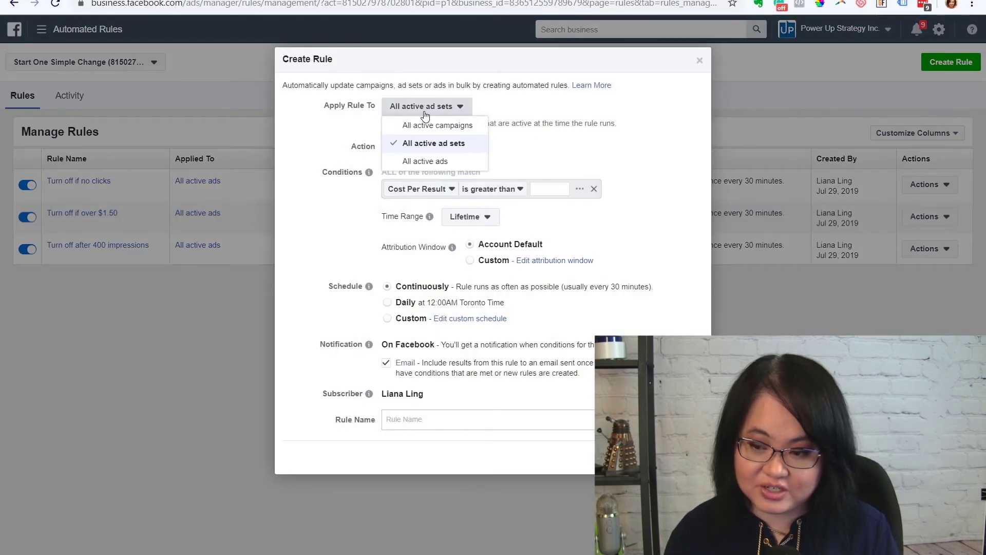
{"action": "left_click", "coordinate": [529, 144]}
{"action": "left_click", "coordinate": [440, 149]}
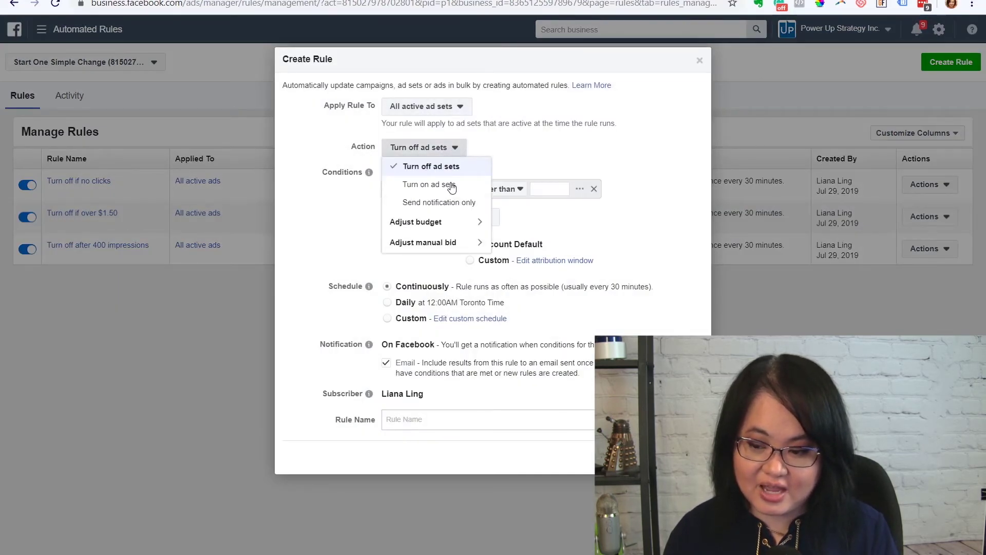
{"action": "left_click", "coordinate": [472, 225]}
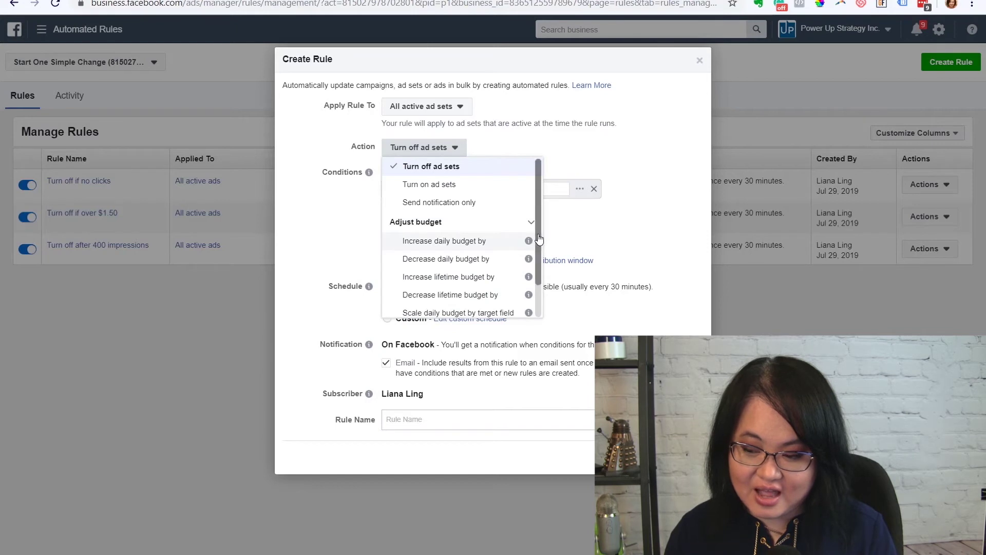
Step: Expand the Adjust manual bid actions, keep Turn off ad sets, and discard the draft
{"action": "scroll", "coordinate": [539, 240], "scroll_direction": "down", "scroll_amount": 1}
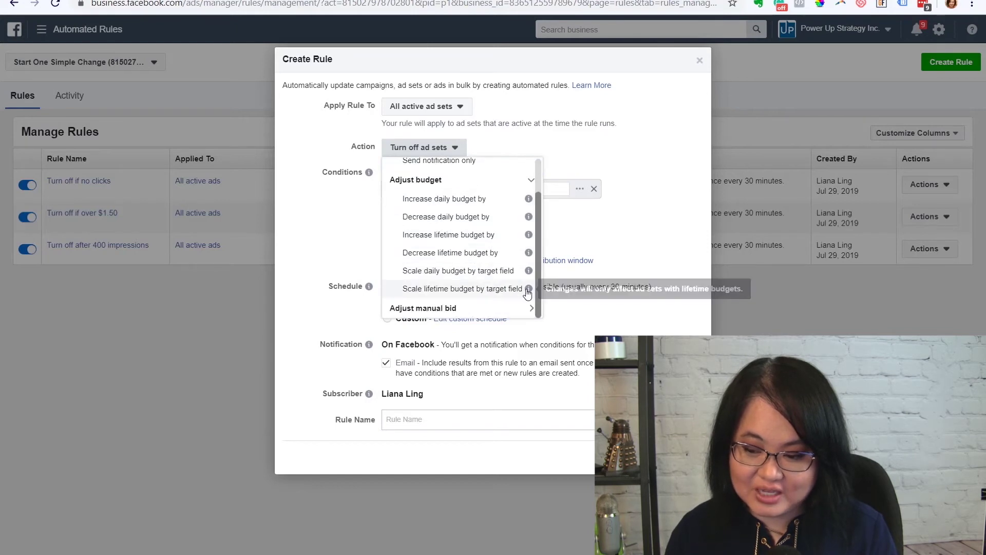
{"action": "left_click", "coordinate": [445, 308]}
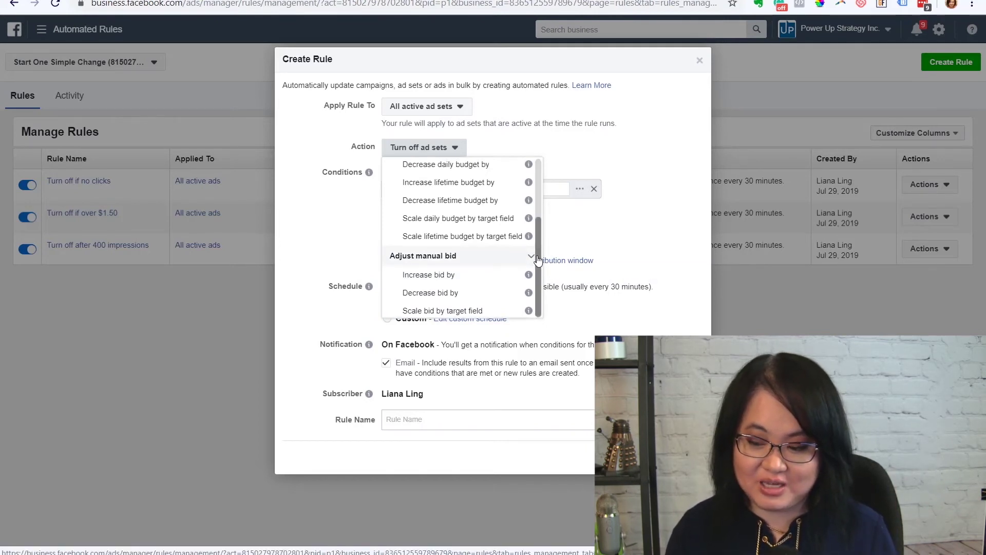
{"action": "left_click_drag", "start_coordinate": [539, 264], "coordinate": [544, 239]}
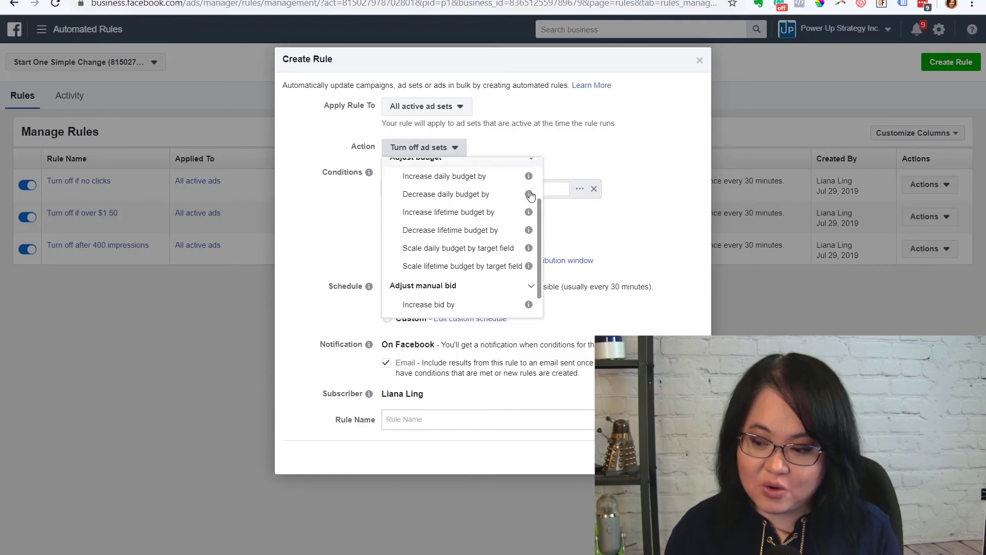
{"action": "scroll", "coordinate": [536, 232], "scroll_direction": "up", "scroll_amount": 3}
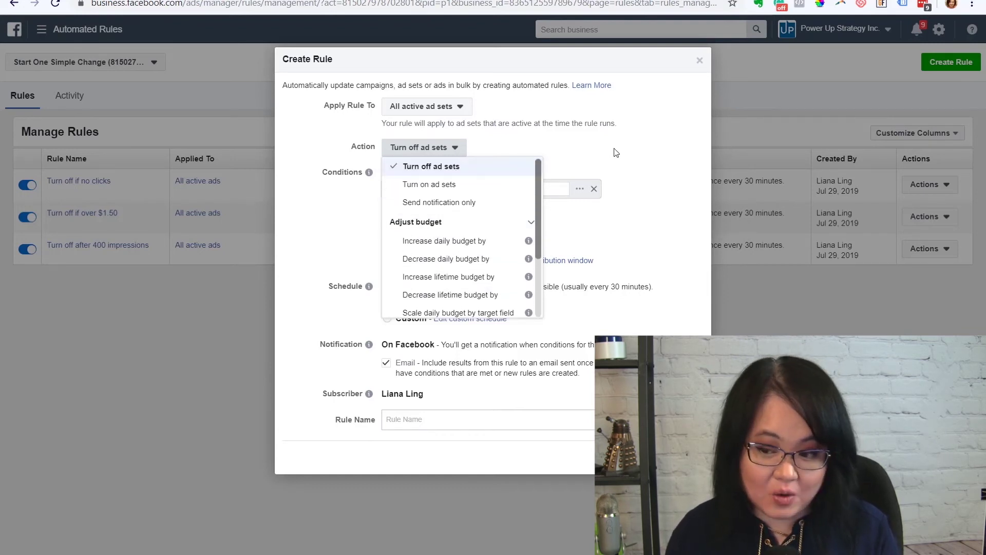
{"action": "left_click", "coordinate": [611, 155]}
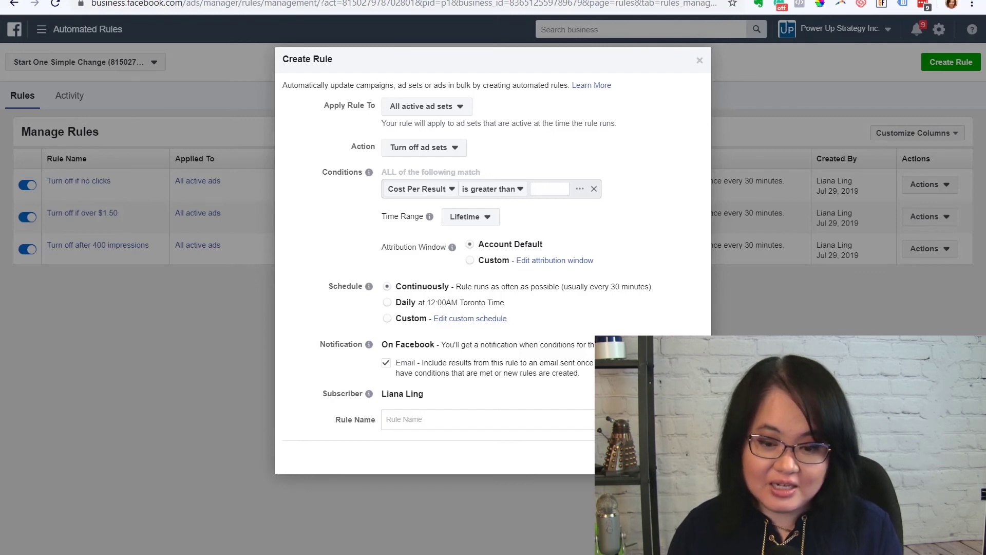
{"action": "key", "text": "Escape"}
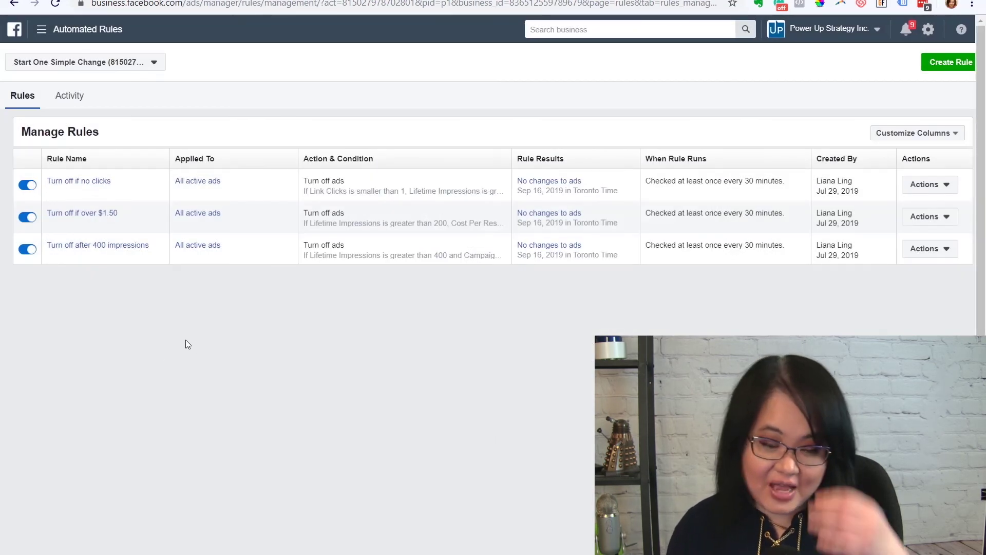